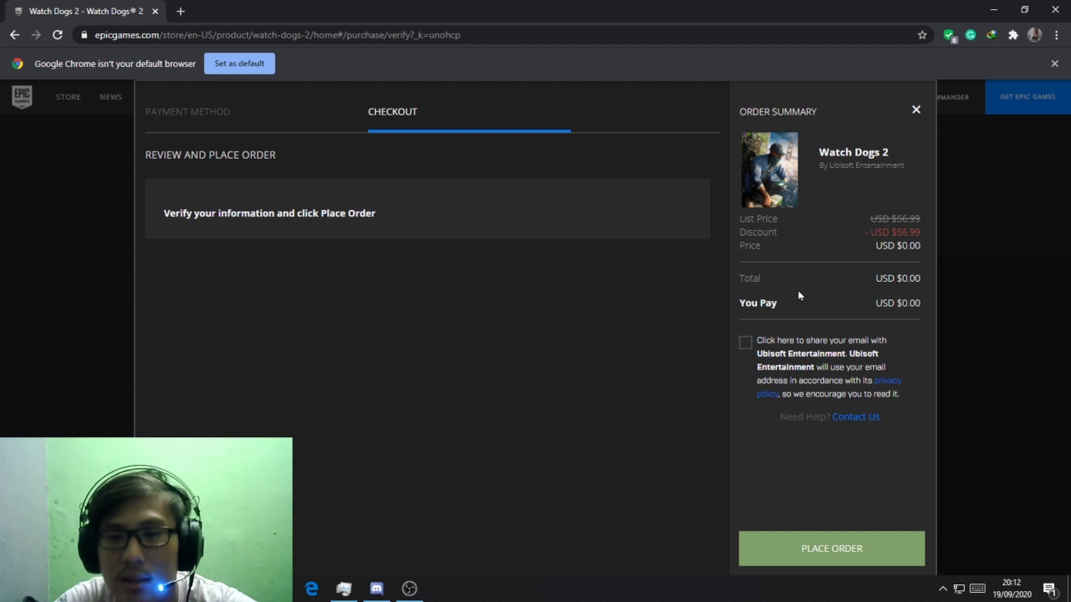
Agree to share the email with Ubisoft Entertainment and place the free order for Watch Dogs 2.
click(746, 343)
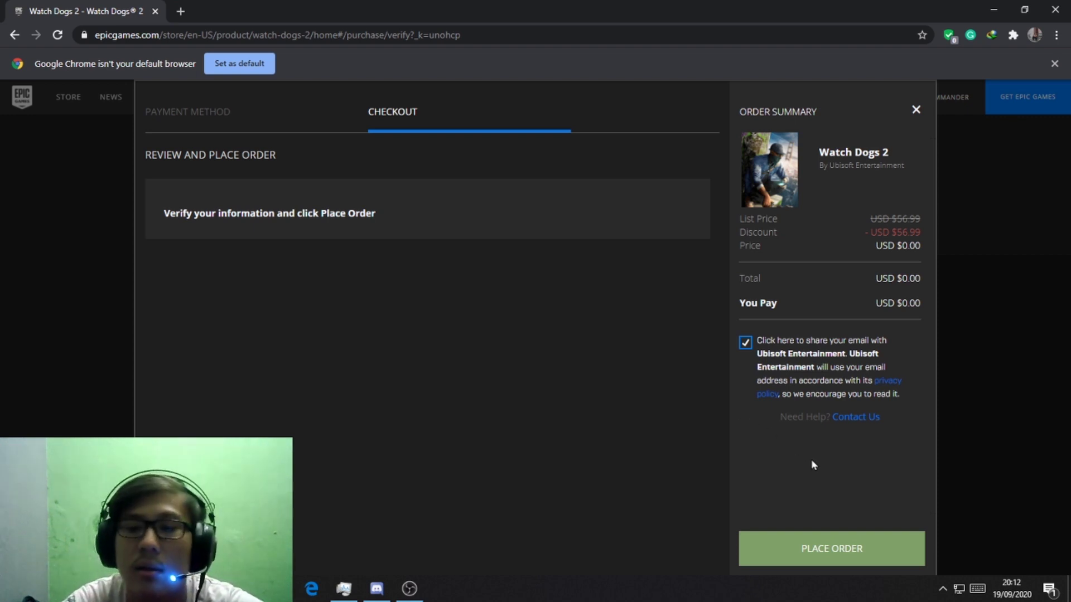
click(825, 552)
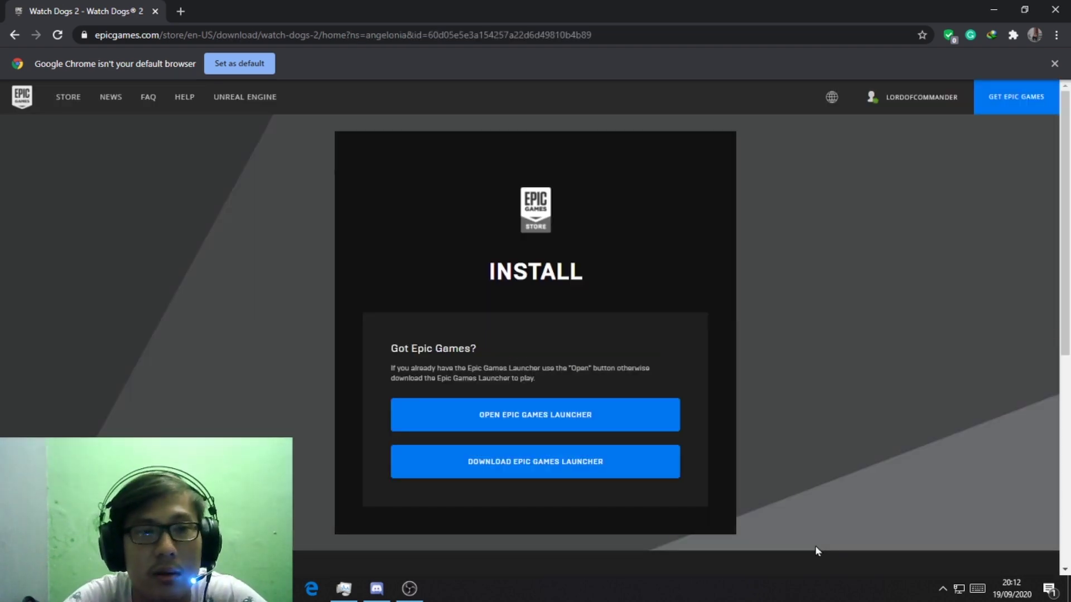
Reopen the Watch Dogs 2 page from the store's free games and check the ownership status of its Standard Edition.
click(63, 99)
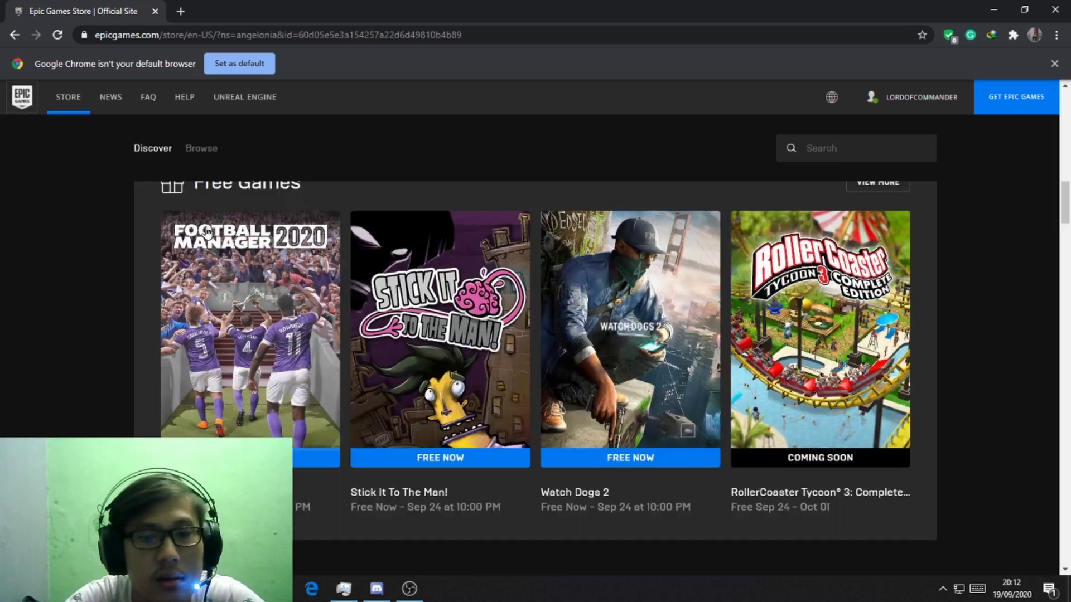
click(593, 308)
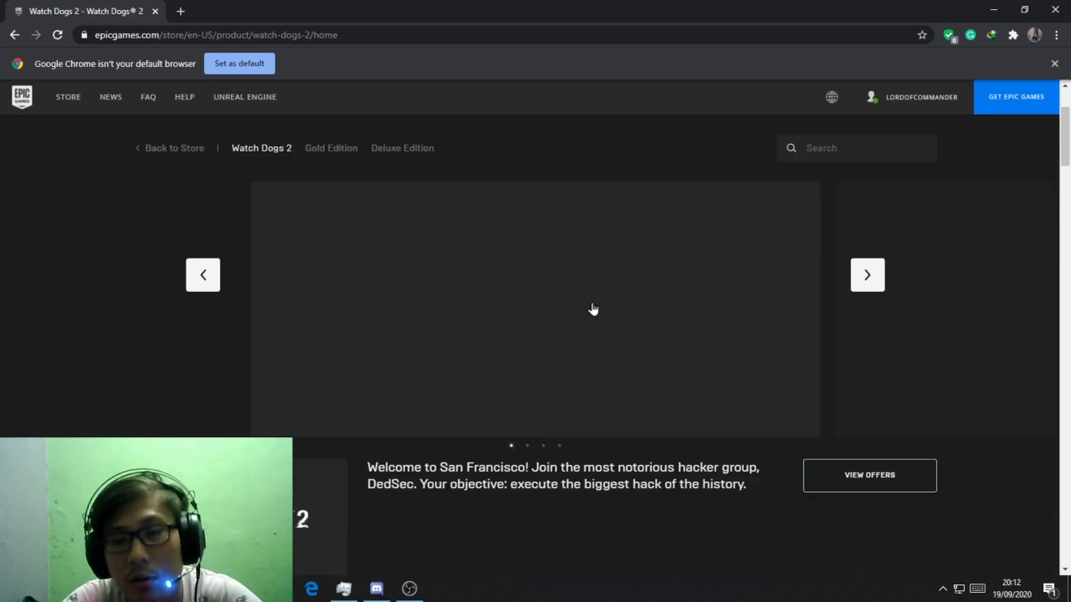
scroll(593, 309, down, 15)
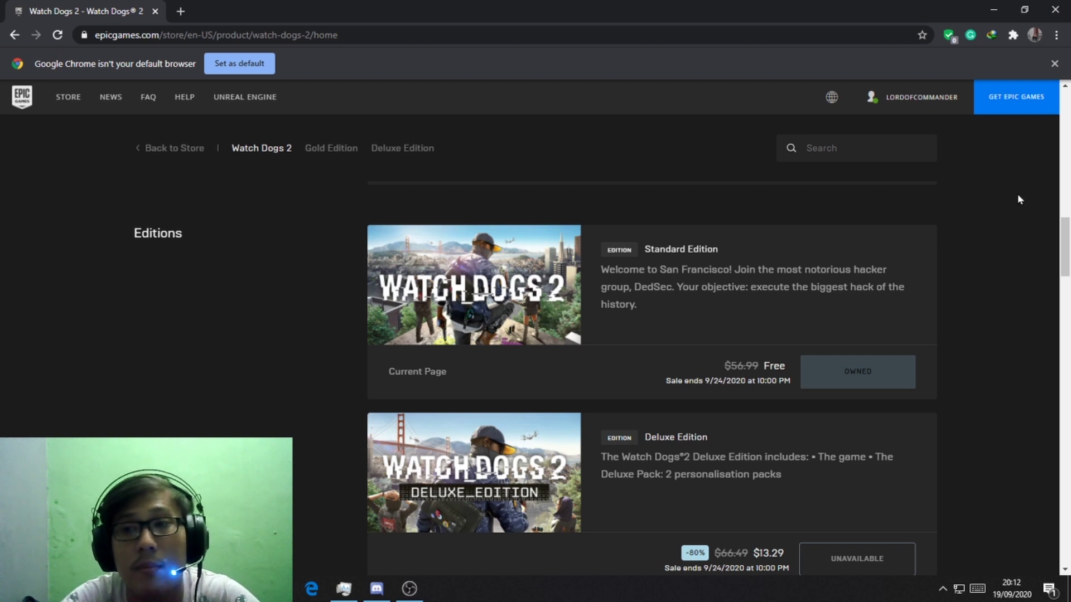
Request the Epic Games Launcher installer and cancel its download.
click(1024, 110)
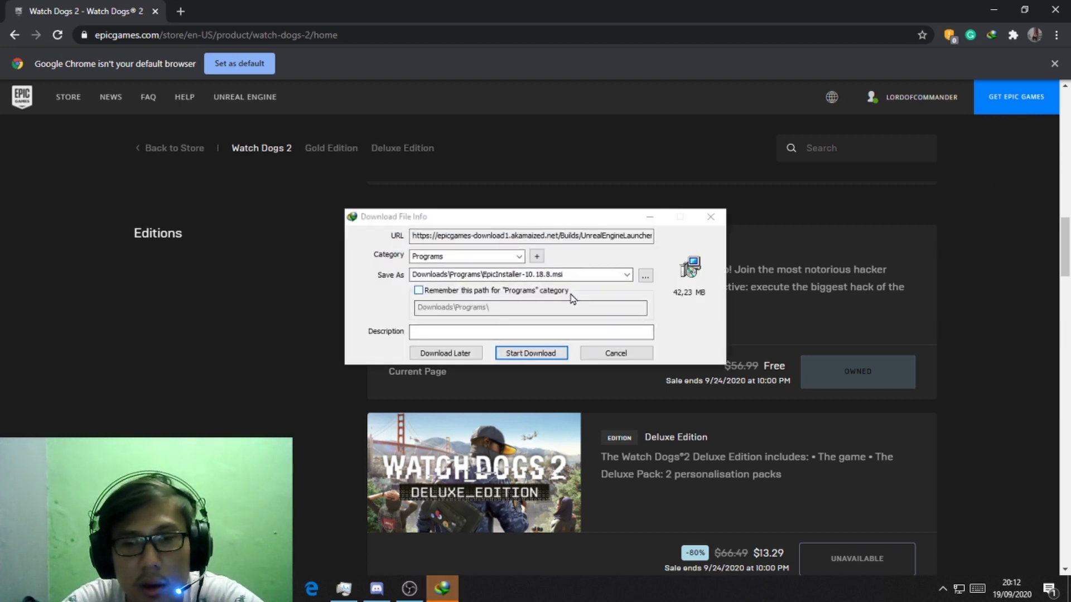
click(621, 356)
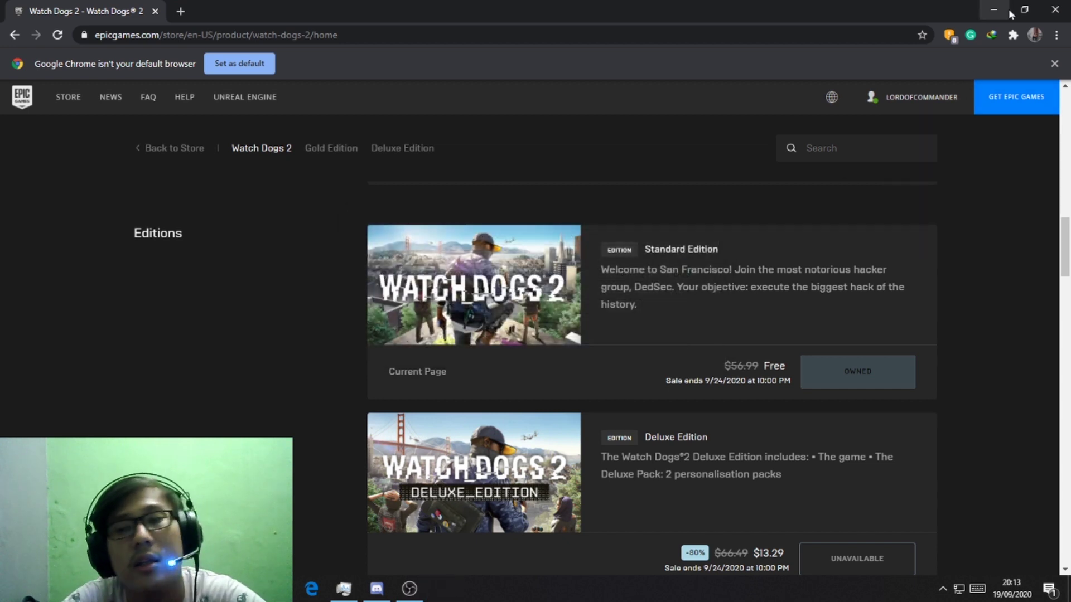
Close the browser, launch the Epic Games Launcher and look for Watch Dogs 2 in the game library.
click(1055, 9)
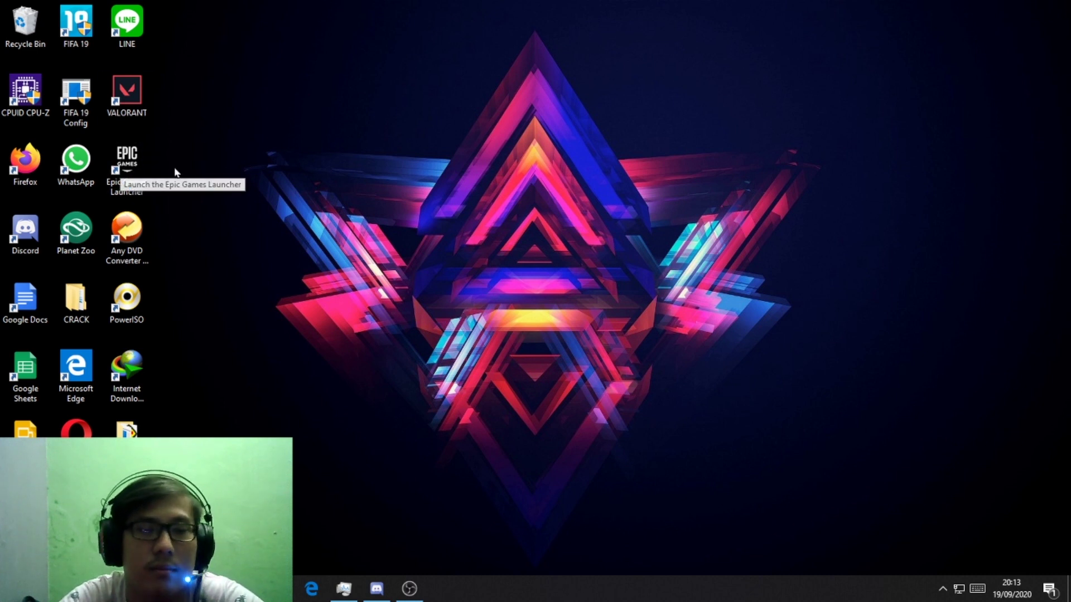
double_click(136, 160)
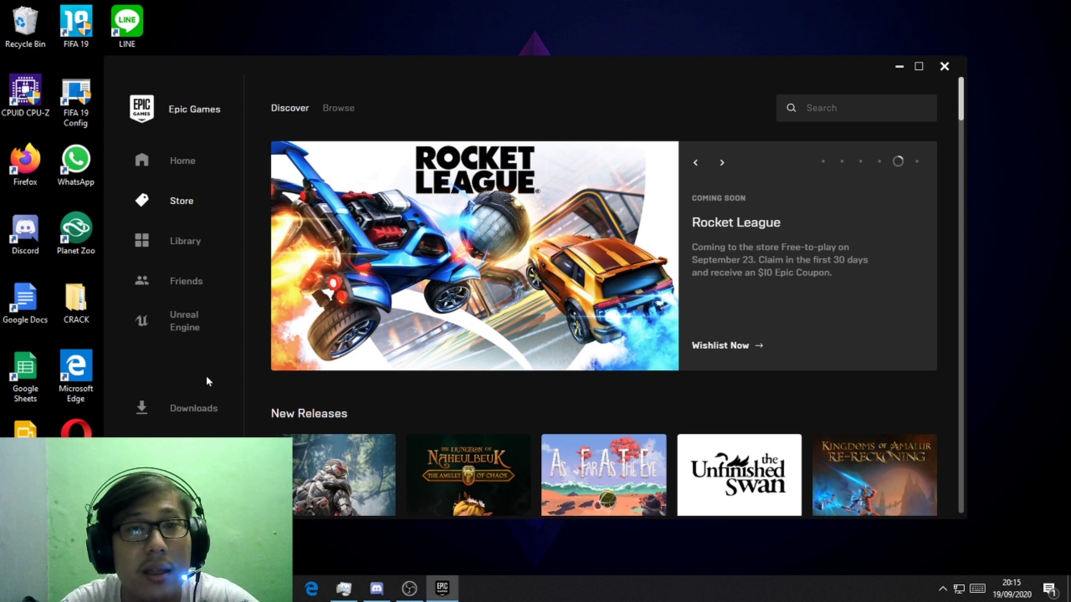
click(193, 245)
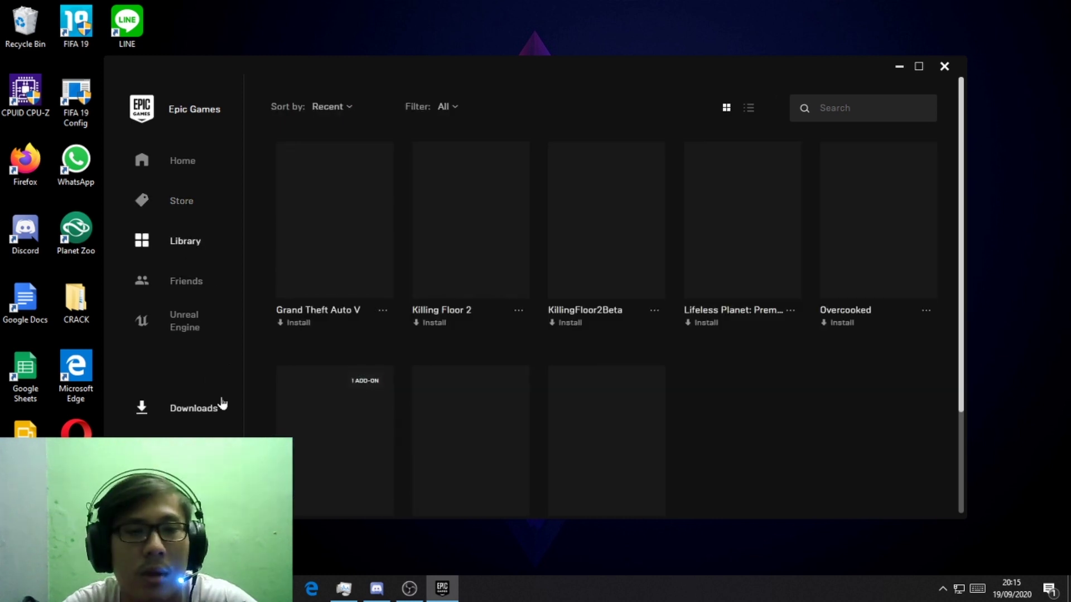
scroll(784, 419, down, 3)
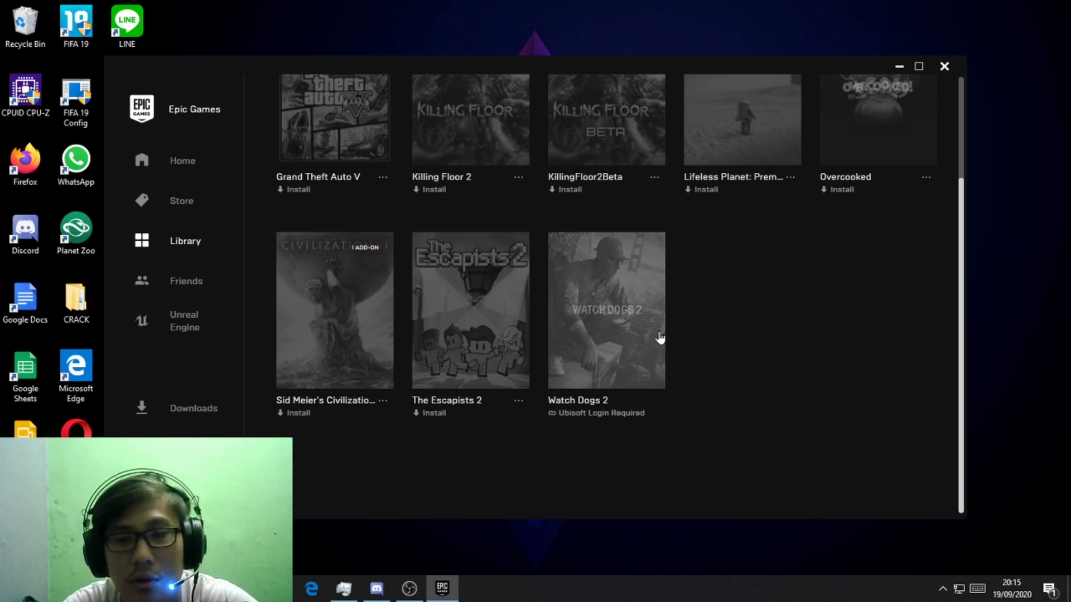
scroll(762, 386, up, 2)
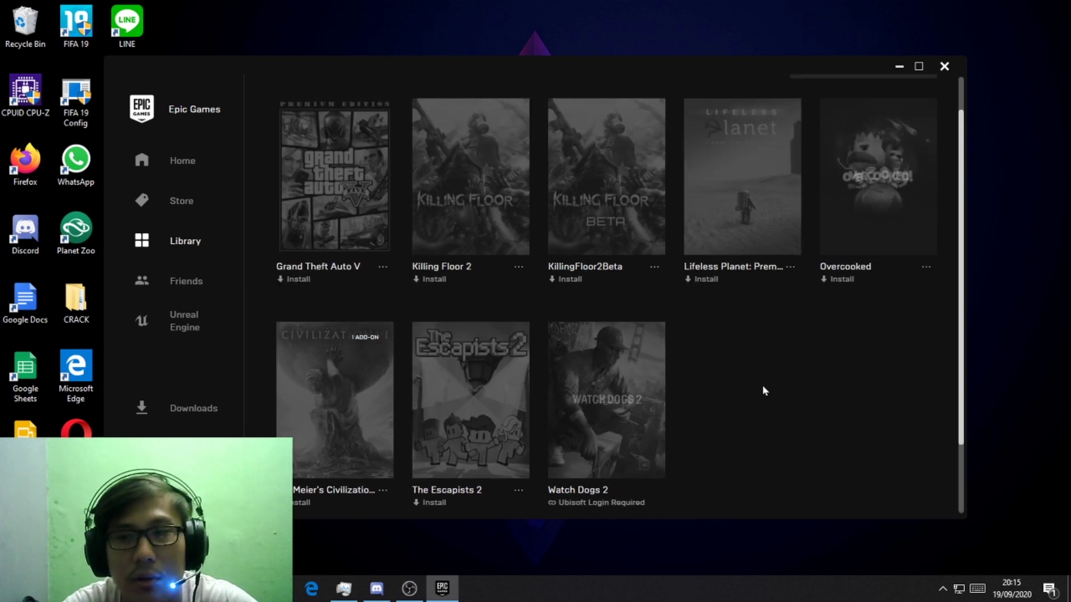
Open Football Manager 2020 from the store's Free Games section and proceed to its checkout.
click(187, 215)
scroll(424, 262, down, 5)
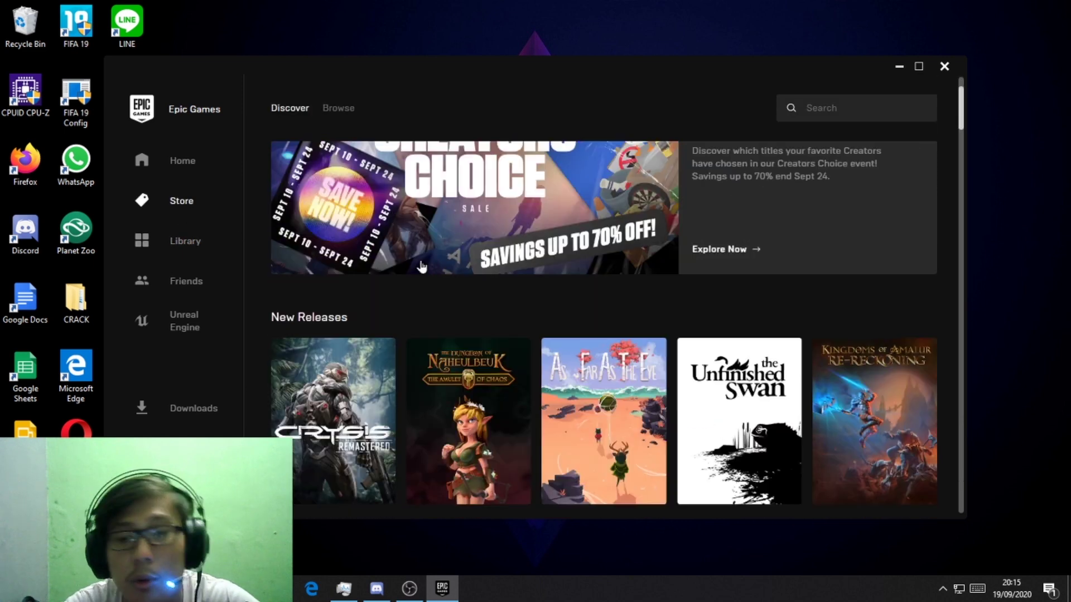
scroll(424, 263, down, 10)
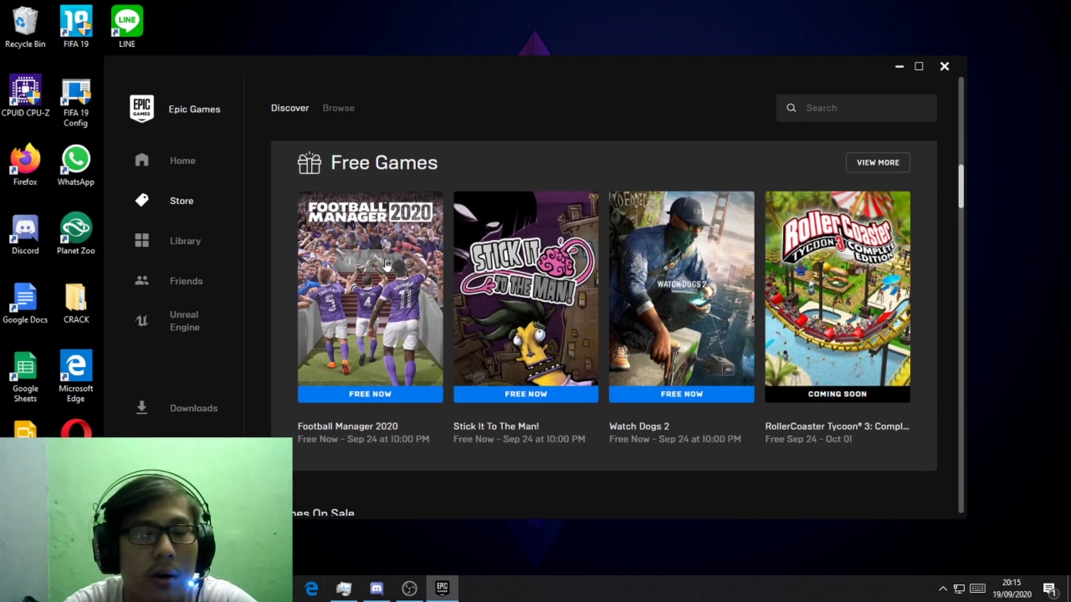
click(385, 262)
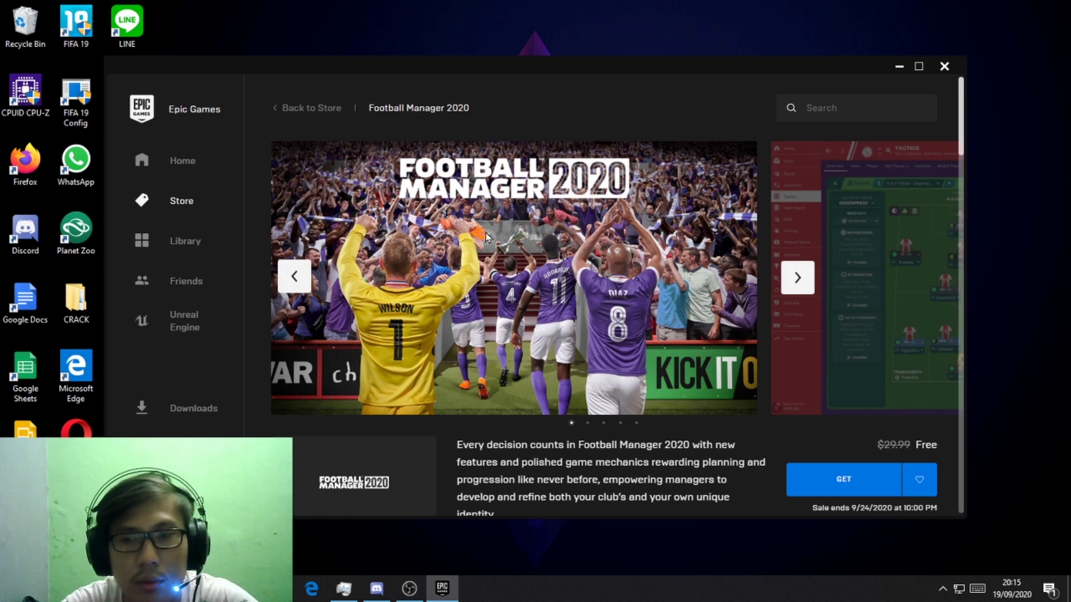
click(862, 405)
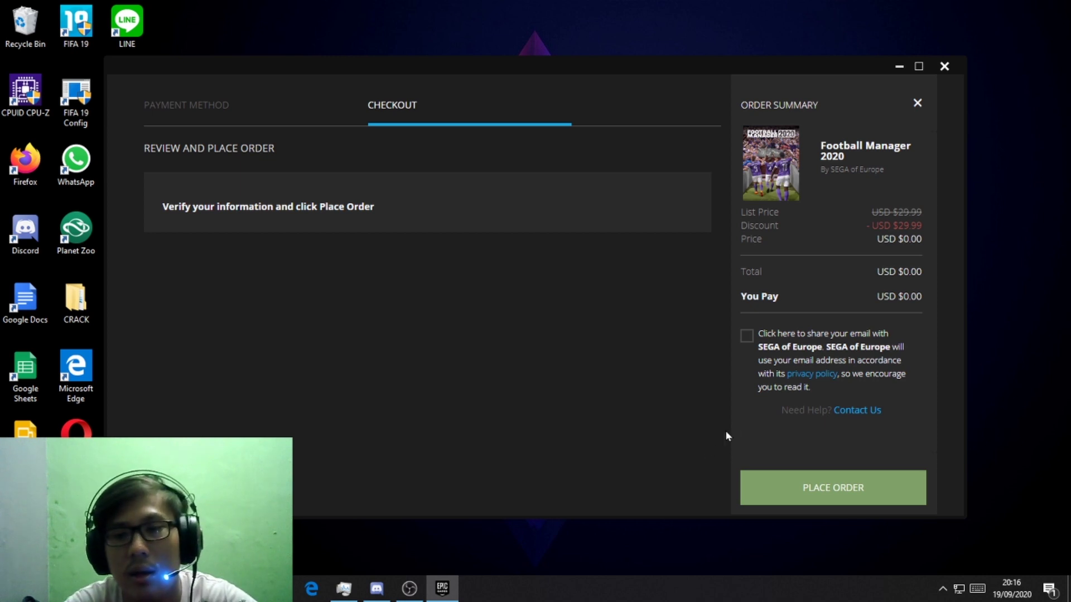
Place the free order for Football Manager 2020 without sharing the email with SEGA of Europe, and dismiss the install notice.
click(754, 343)
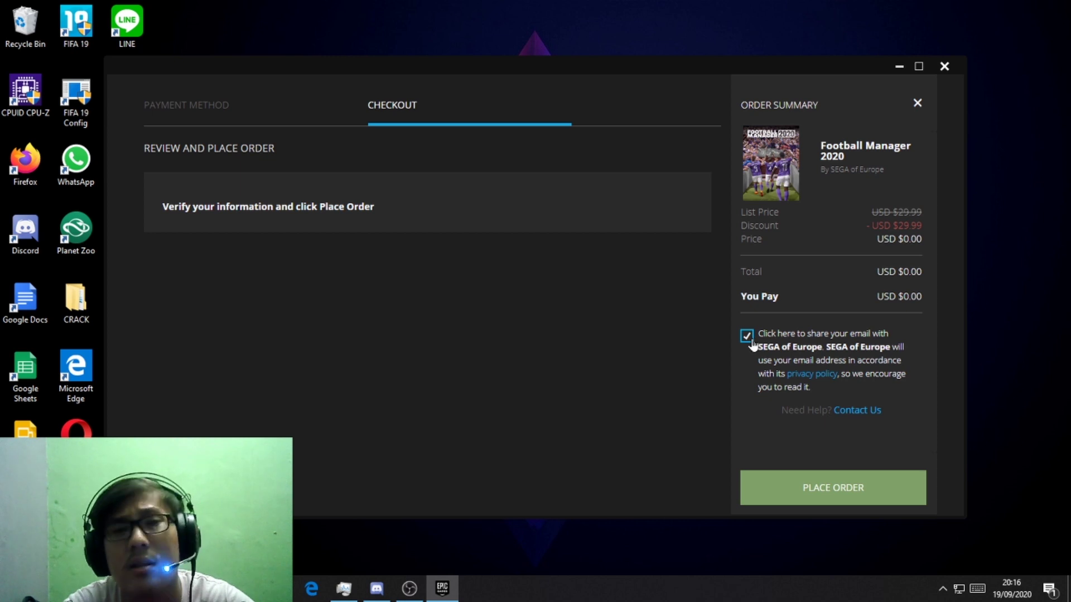
click(747, 338)
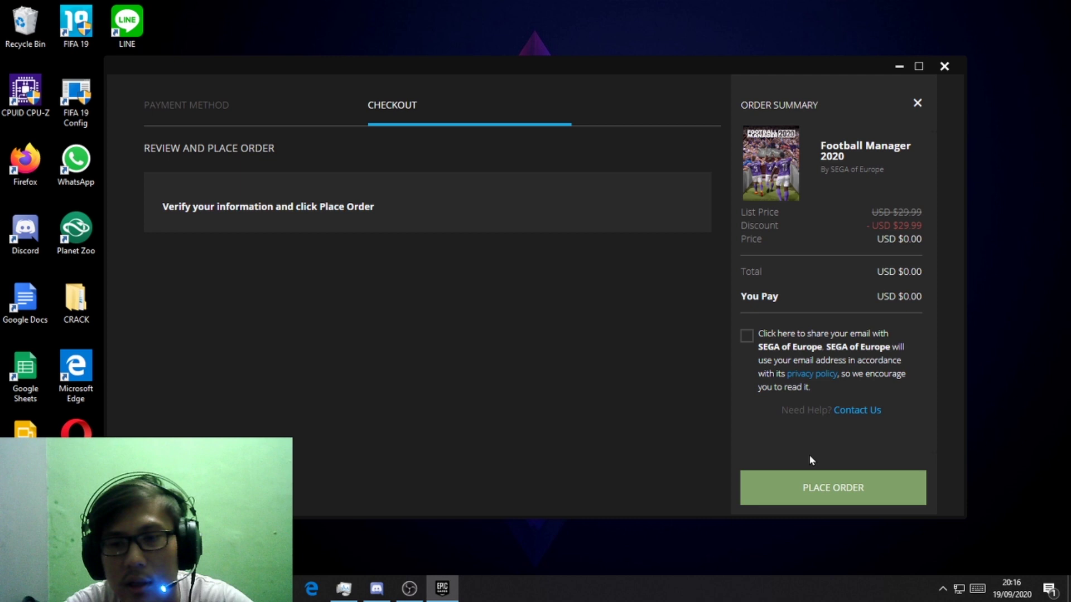
click(821, 493)
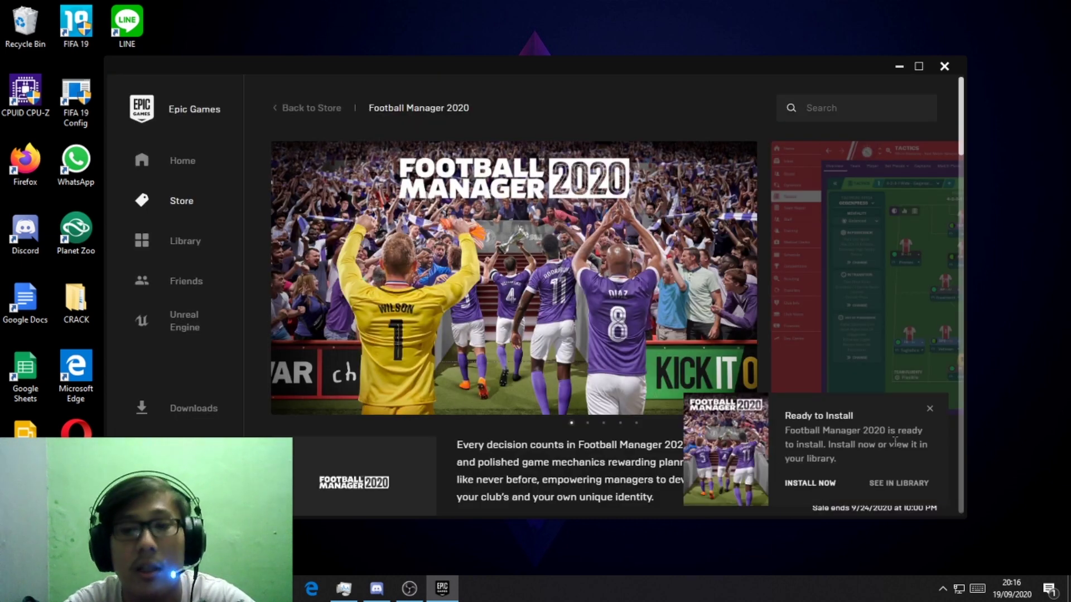
click(930, 409)
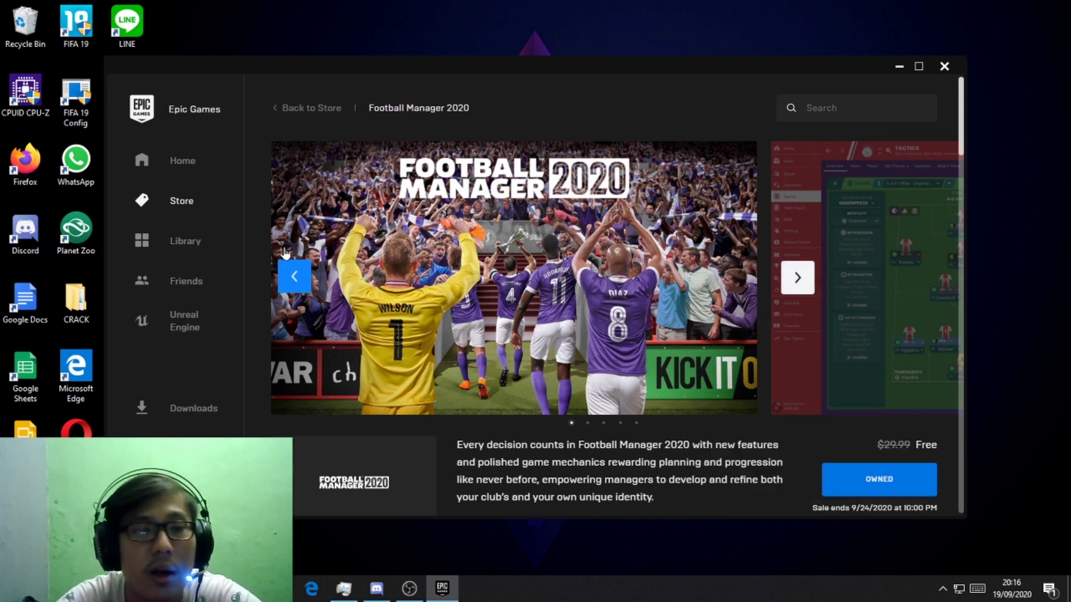
Start installing Football Manager 2020 from the library and accept the Epic Games Store End User License Agreement.
click(186, 243)
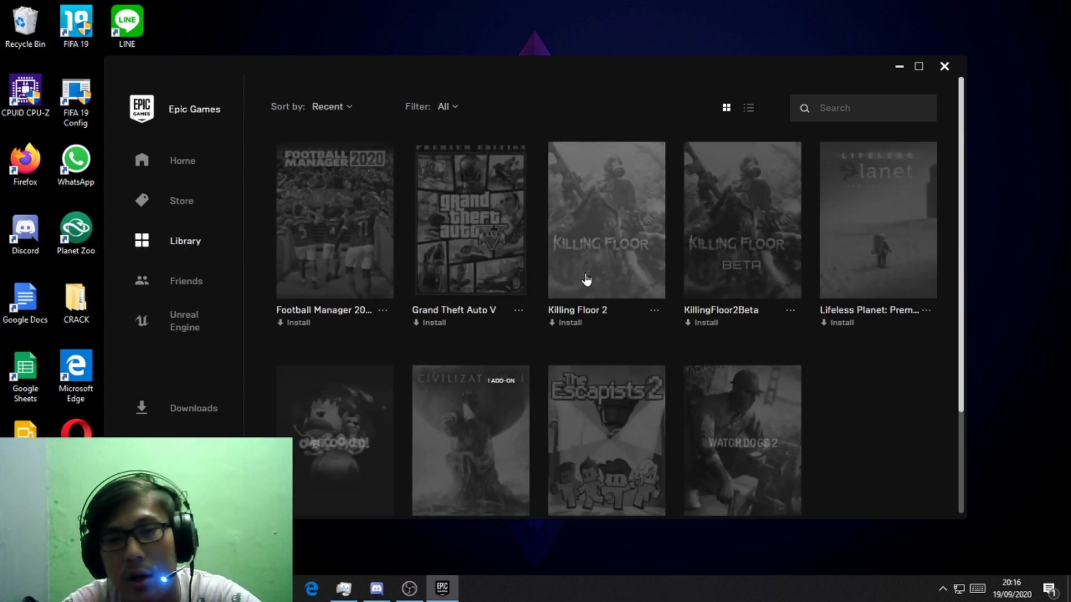
click(298, 323)
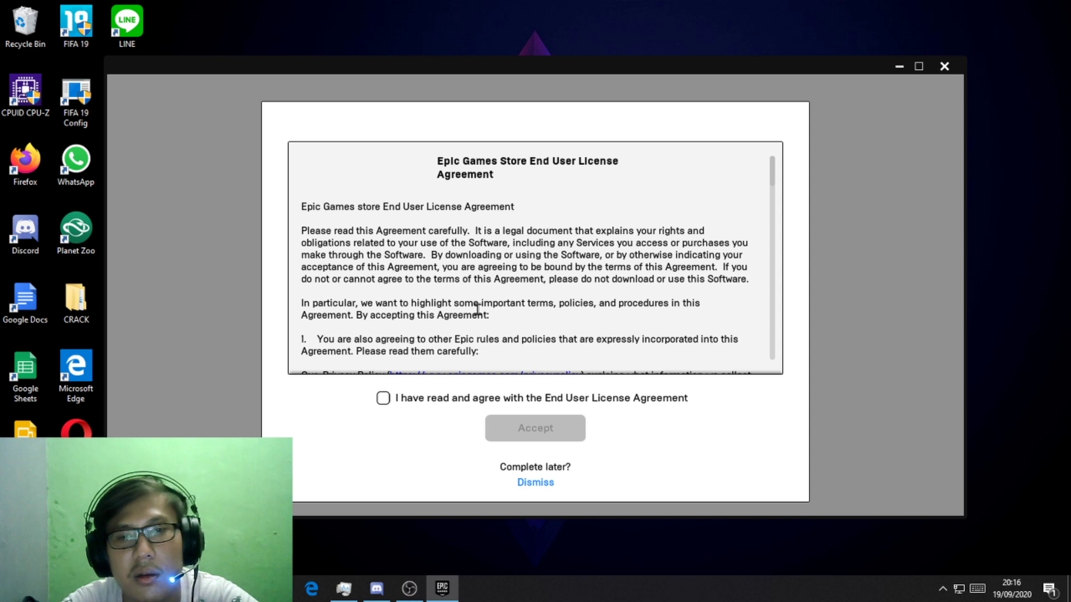
scroll(477, 309, down, 10)
scroll(478, 309, down, 5)
click(383, 399)
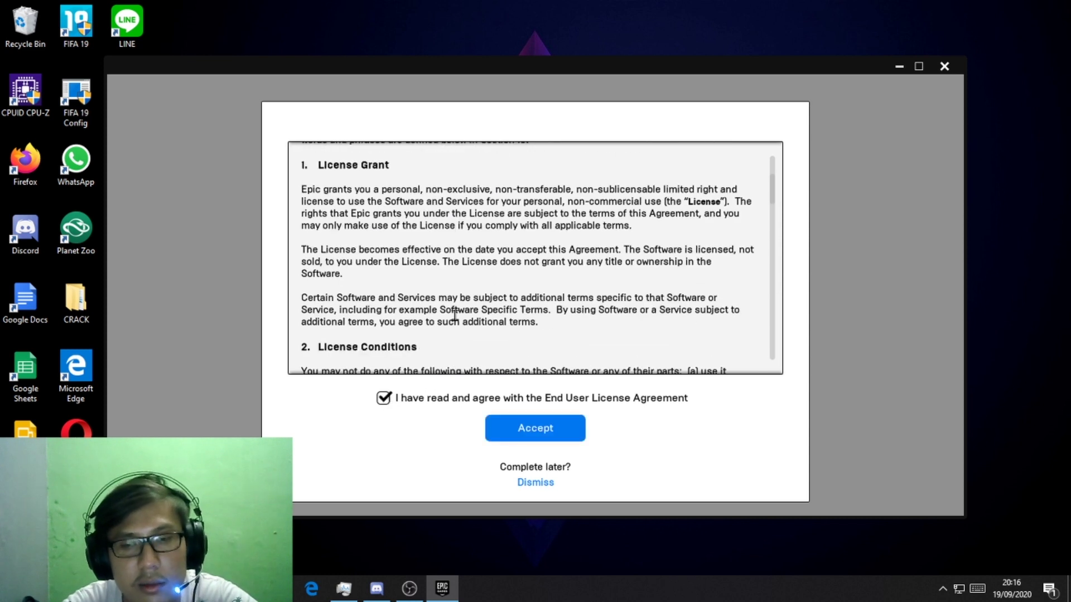
scroll(455, 323, down, 3)
click(557, 436)
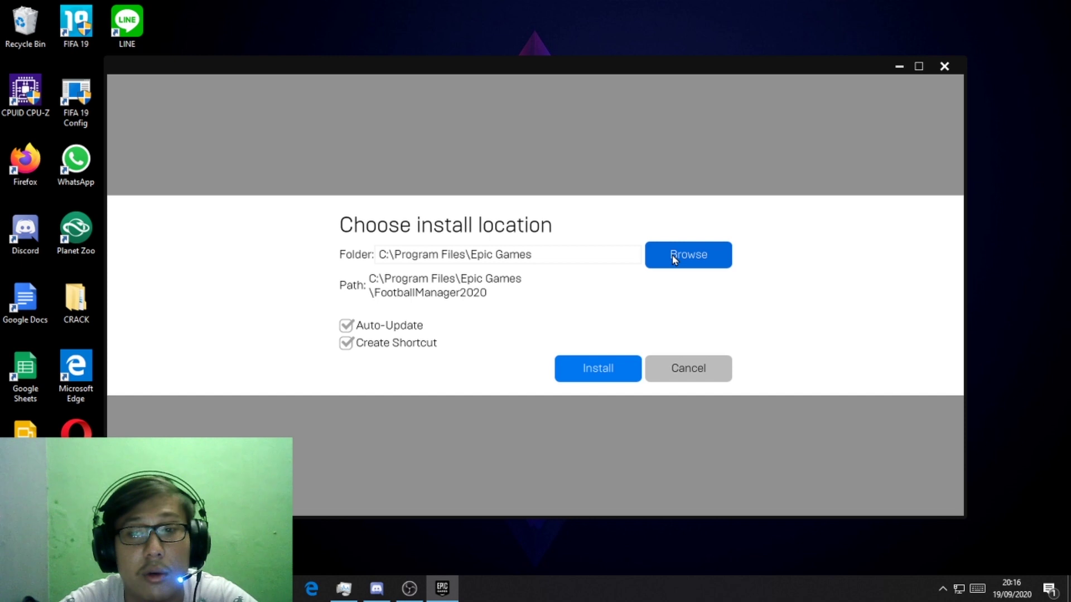
Install Football Manager 2020 in the default folder C:\Program Files\Epic Games and show its download progress.
click(691, 268)
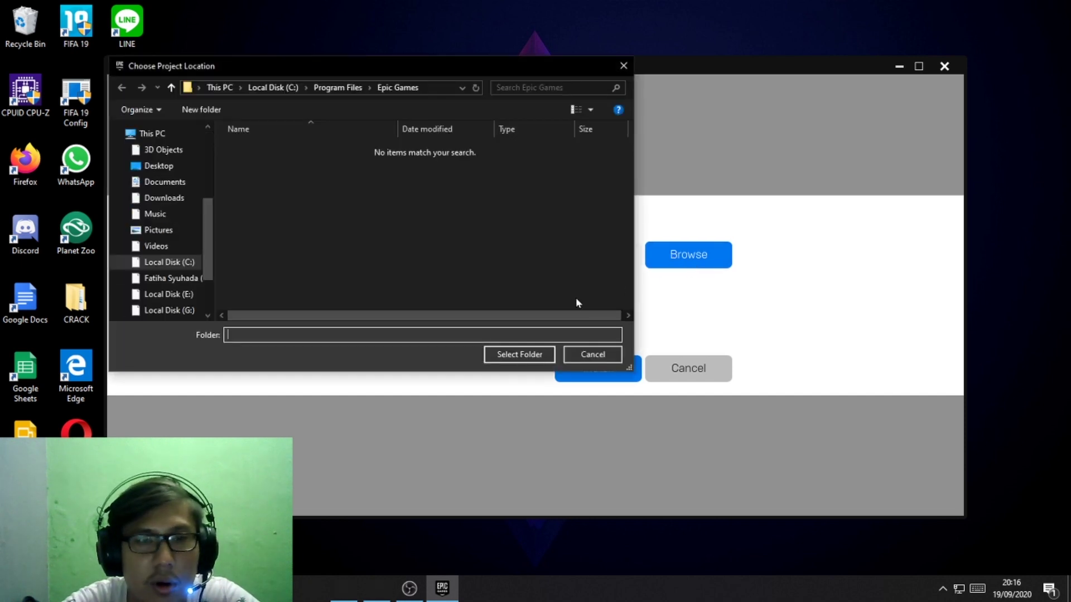
click(586, 357)
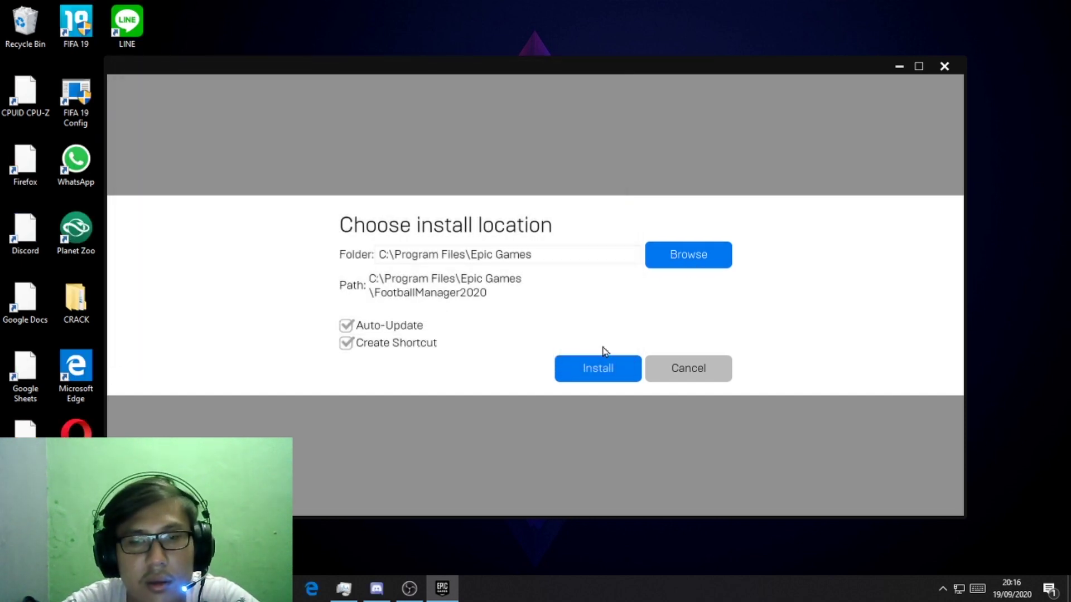
click(602, 368)
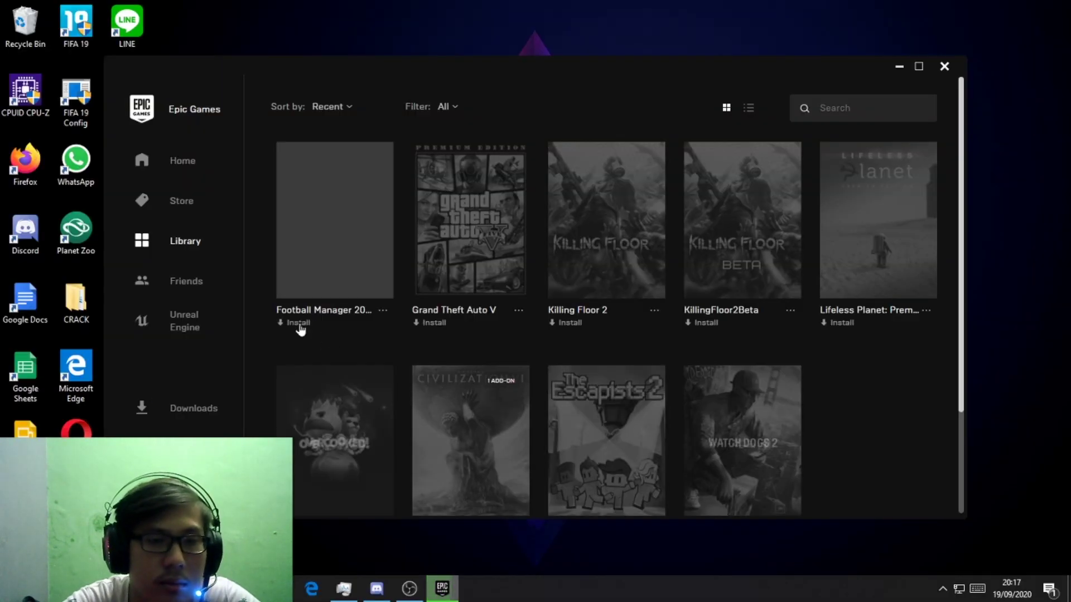
click(195, 409)
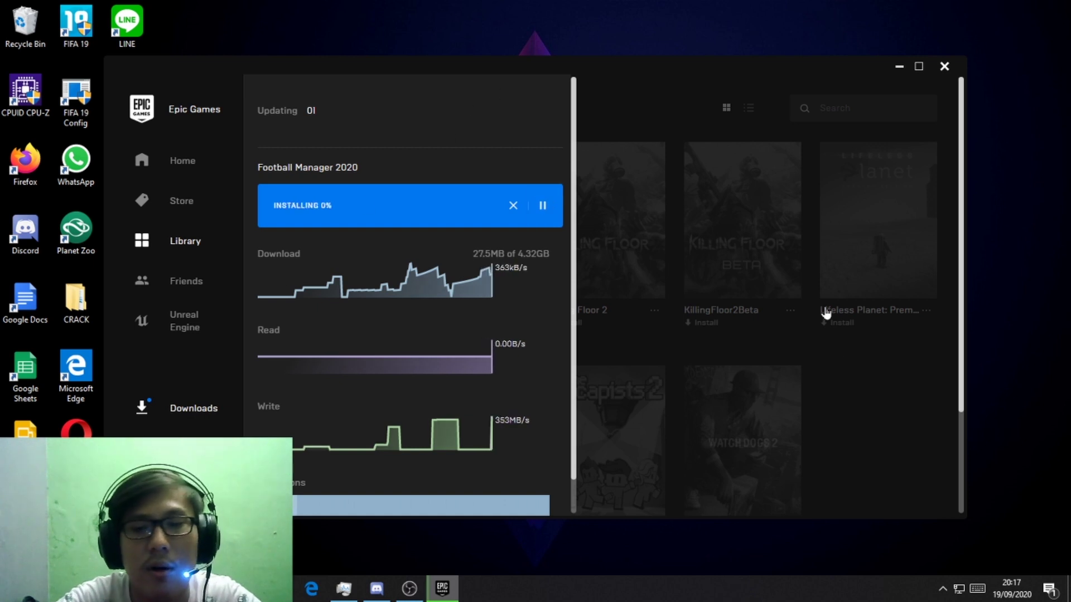
Close the download details and open the required Ubisoft login for Watch Dogs 2 from the library.
click(836, 334)
scroll(878, 404, down, 3)
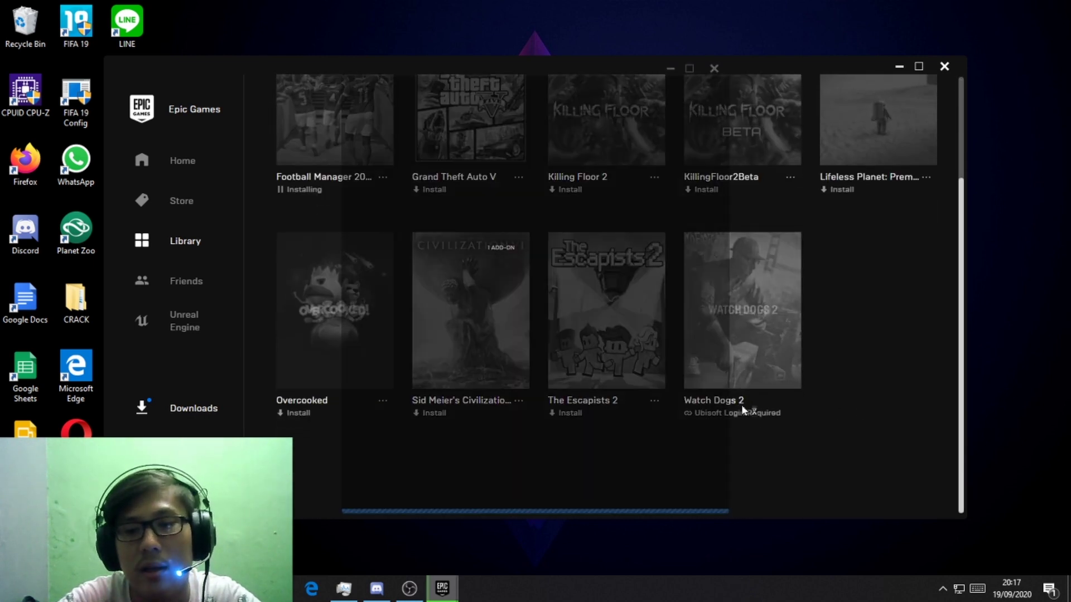
click(742, 406)
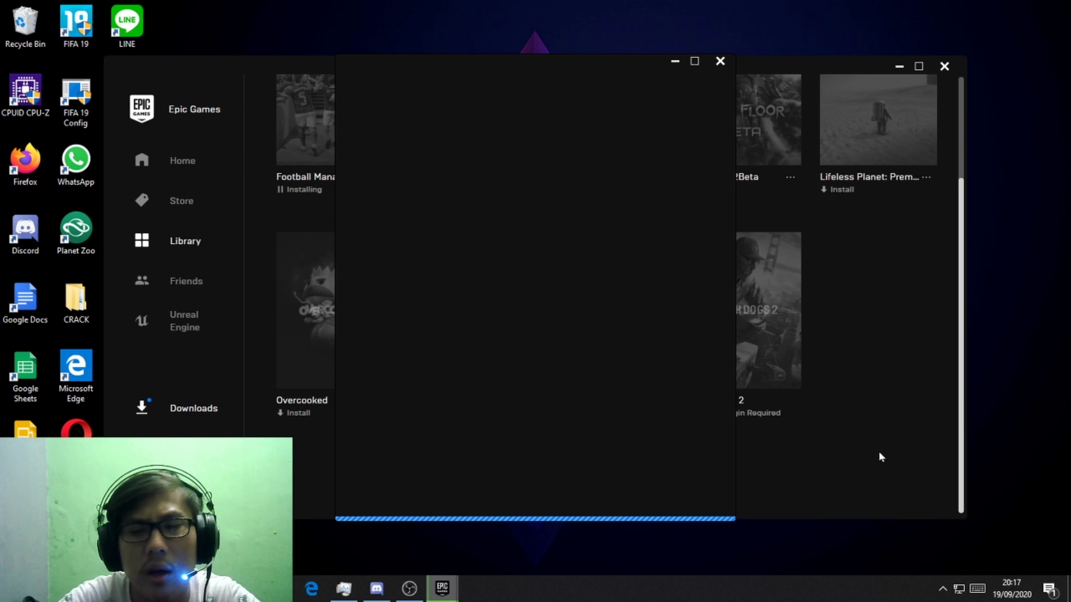